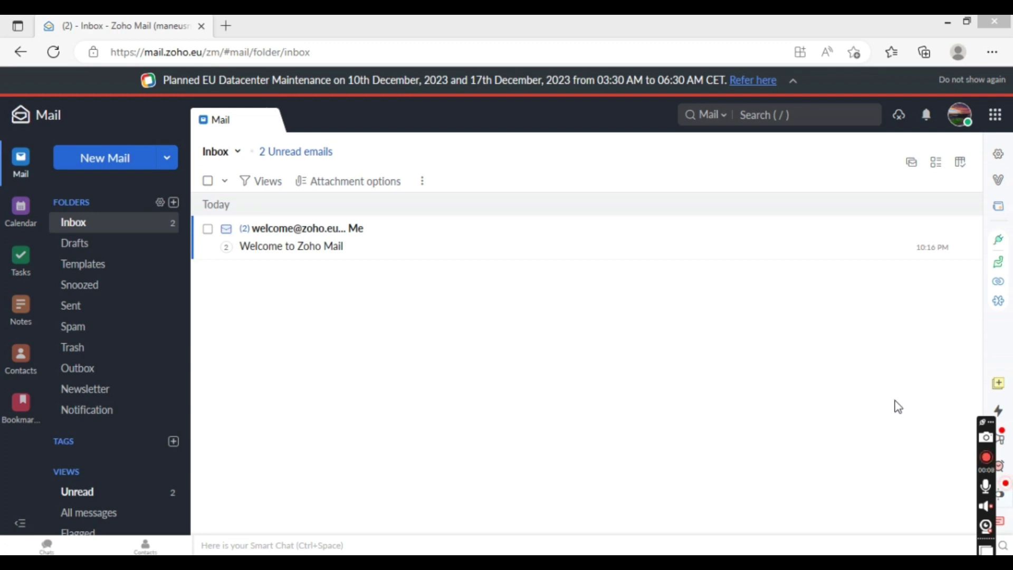
From Settings, open Signature and add a new blank signature beside the Zoho Signature.
click(997, 154)
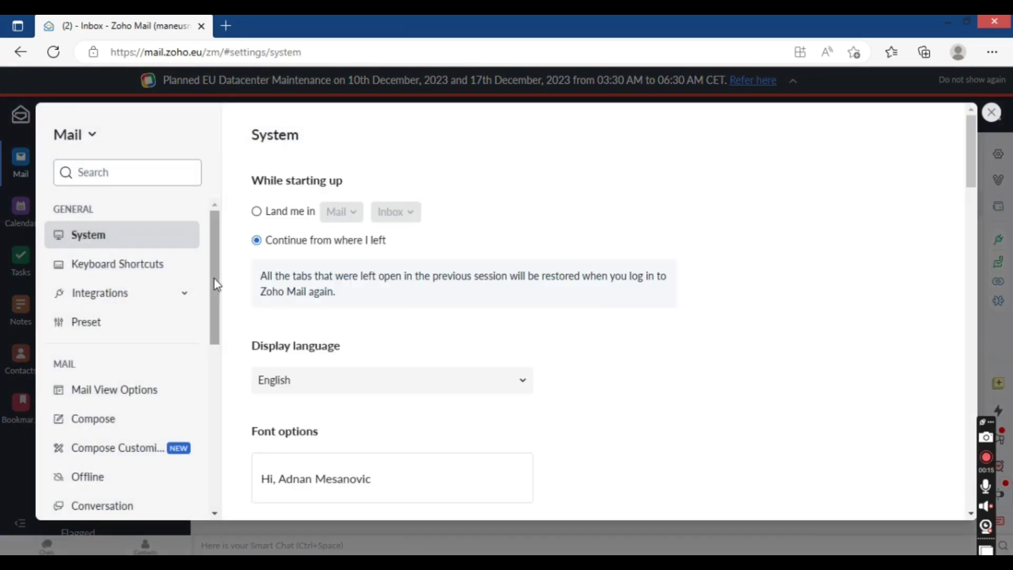
drag(217, 283, 202, 449)
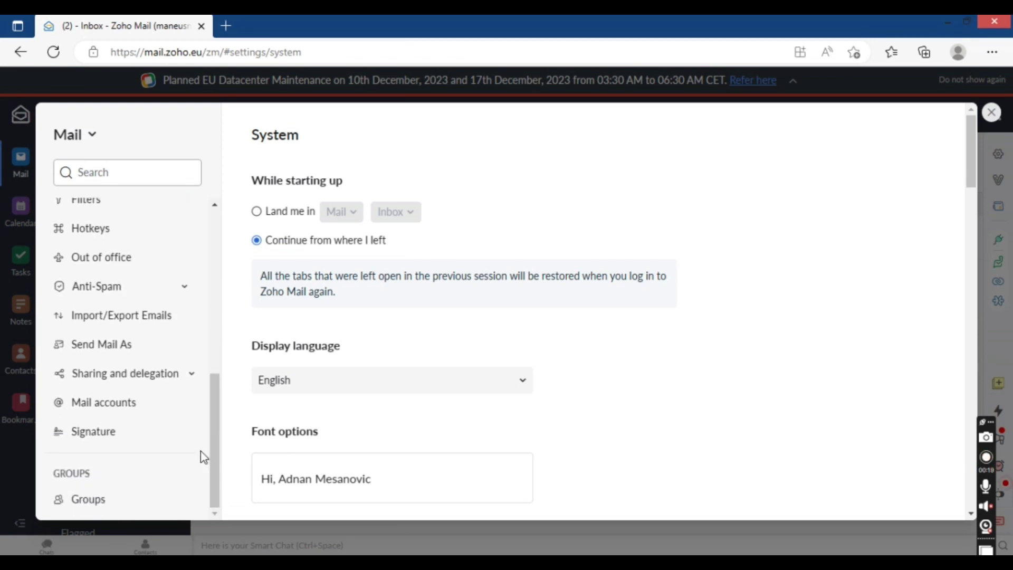
click(95, 431)
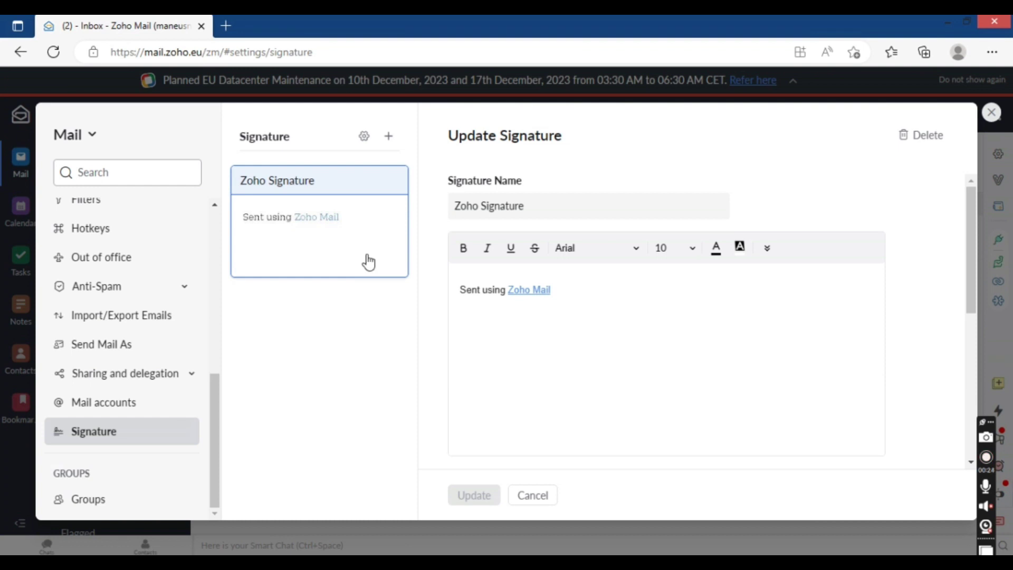
click(388, 136)
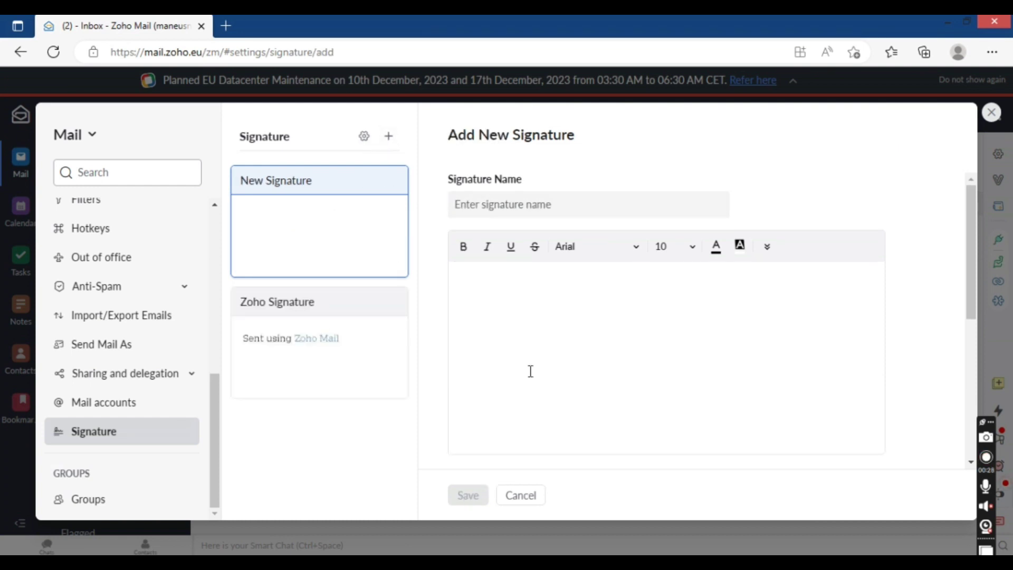
click(544, 204)
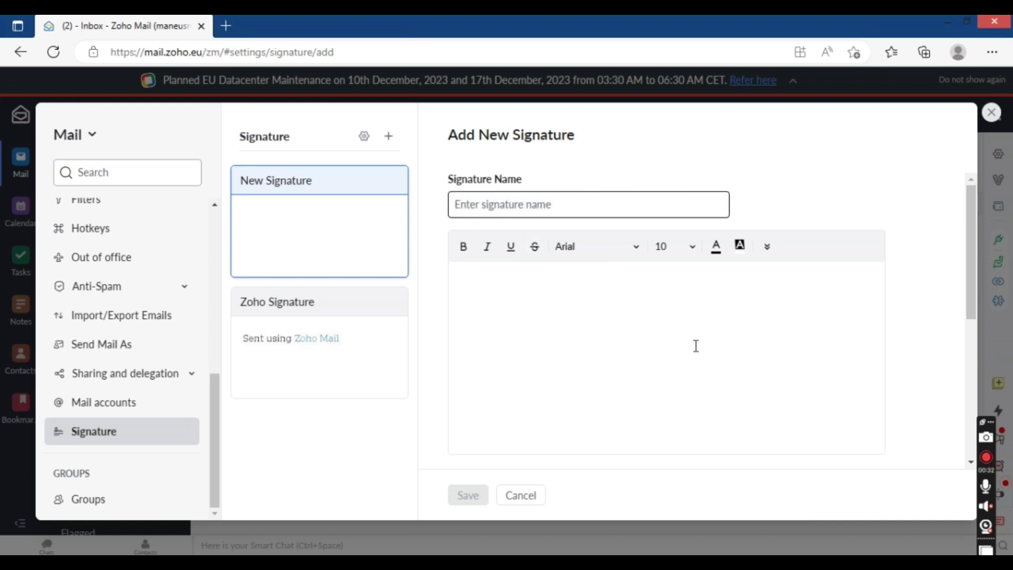
click(676, 329)
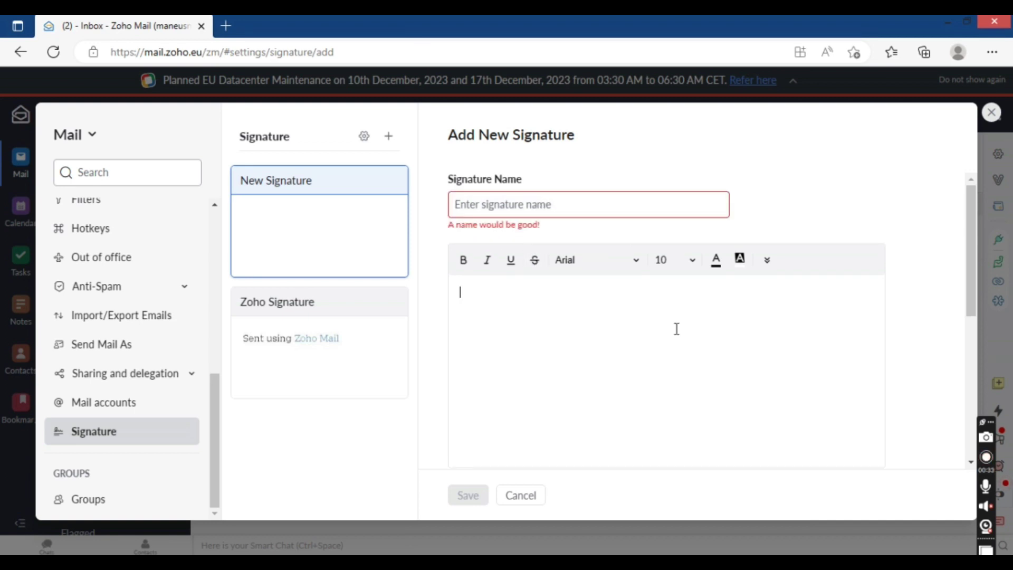
click(768, 260)
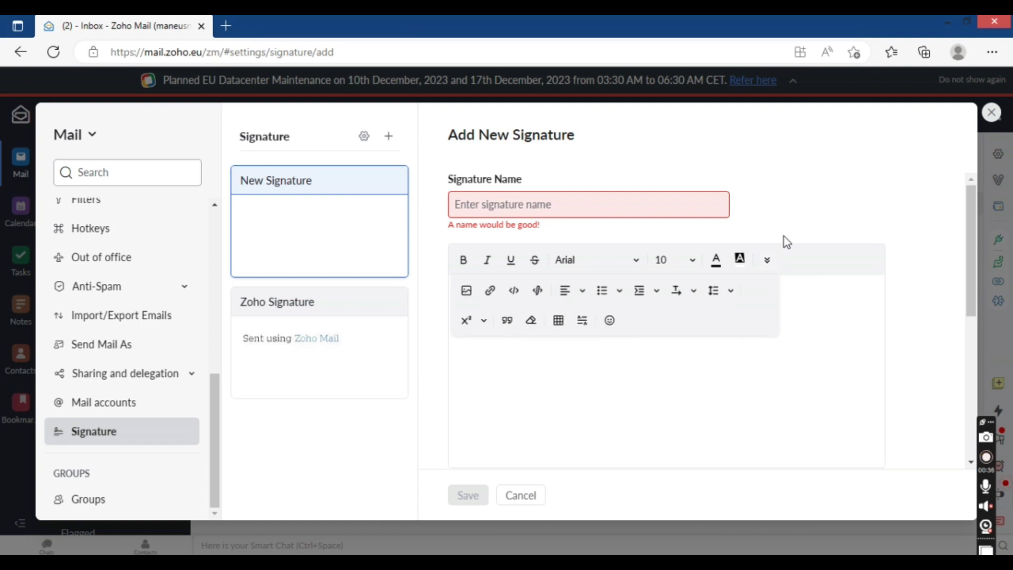
click(769, 258)
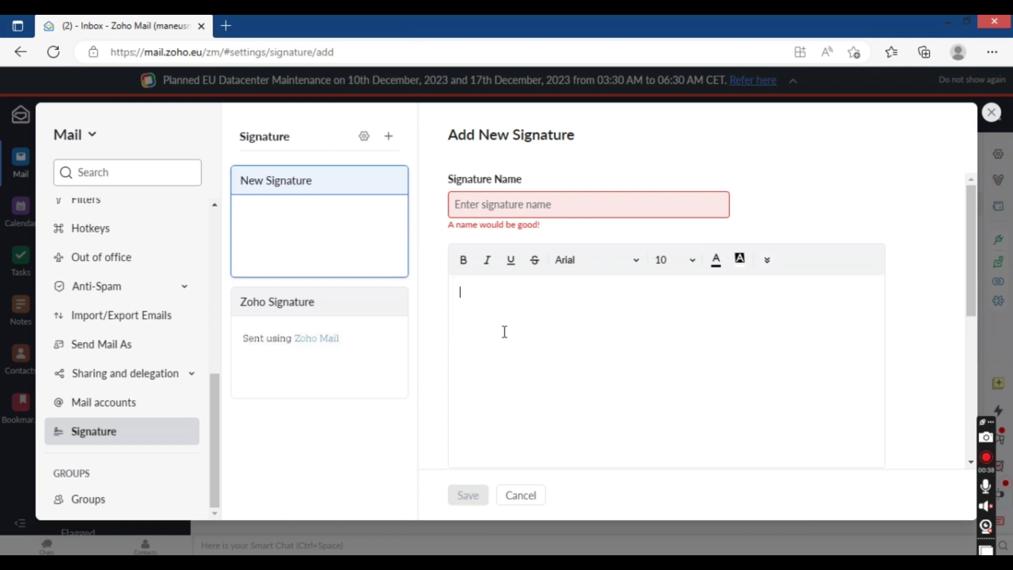